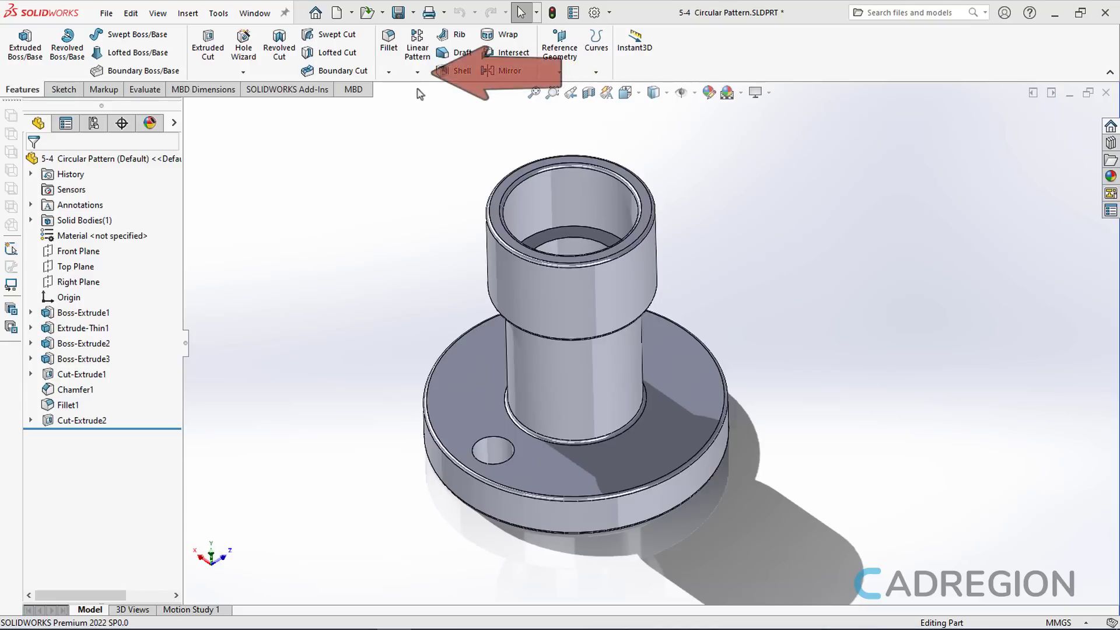
Set up a circular pattern of the flange hole cut around the flange's outer circular edge with 5 equally spaced instances
click(418, 72)
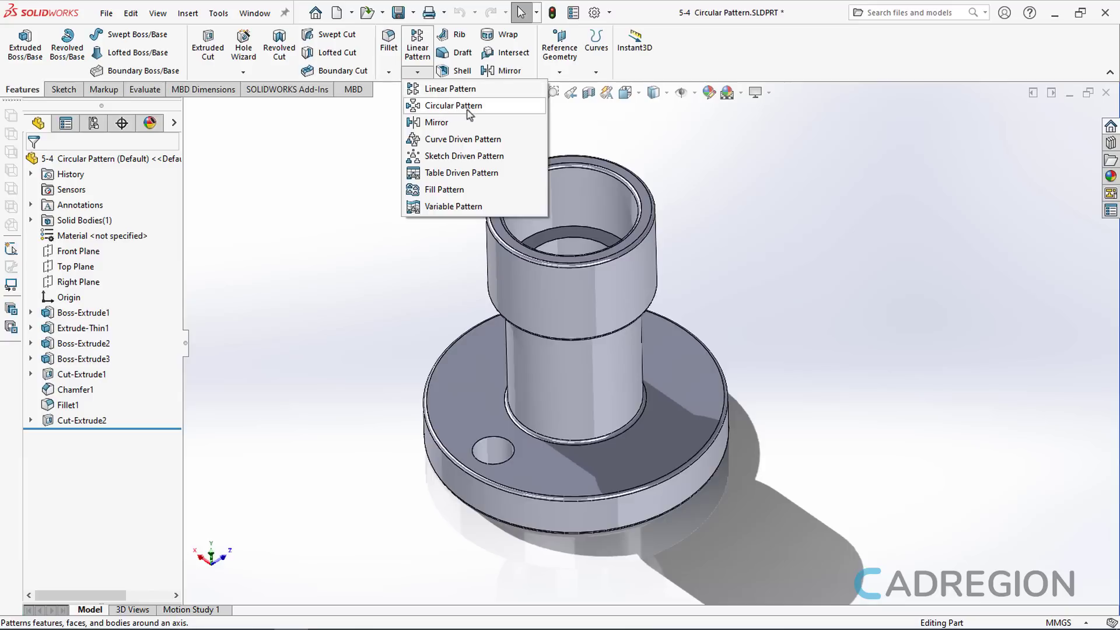
click(484, 107)
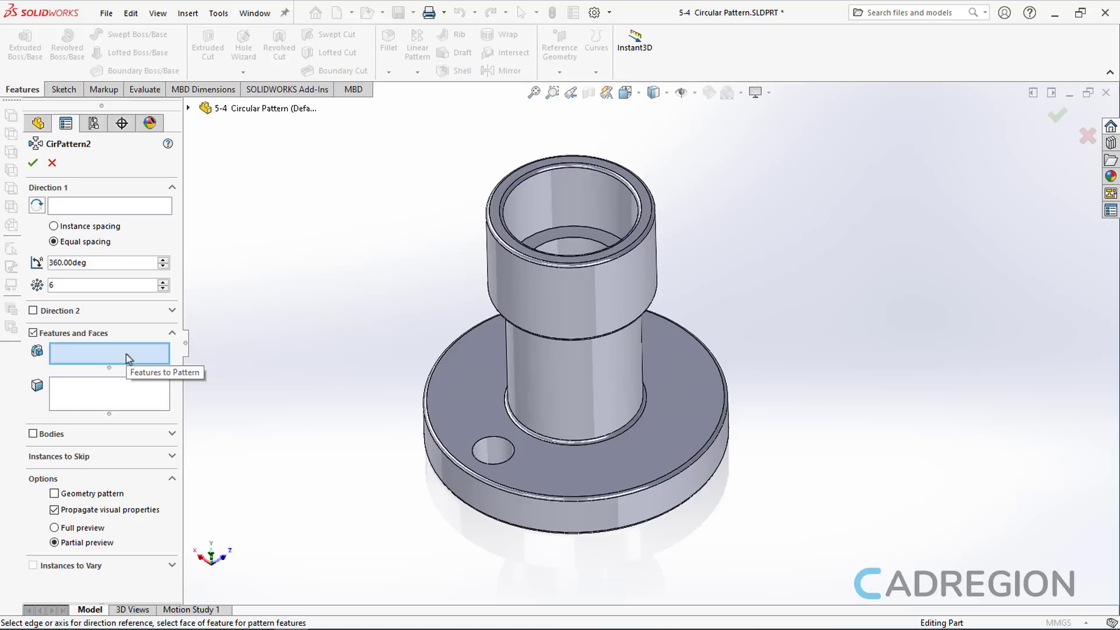
click(485, 446)
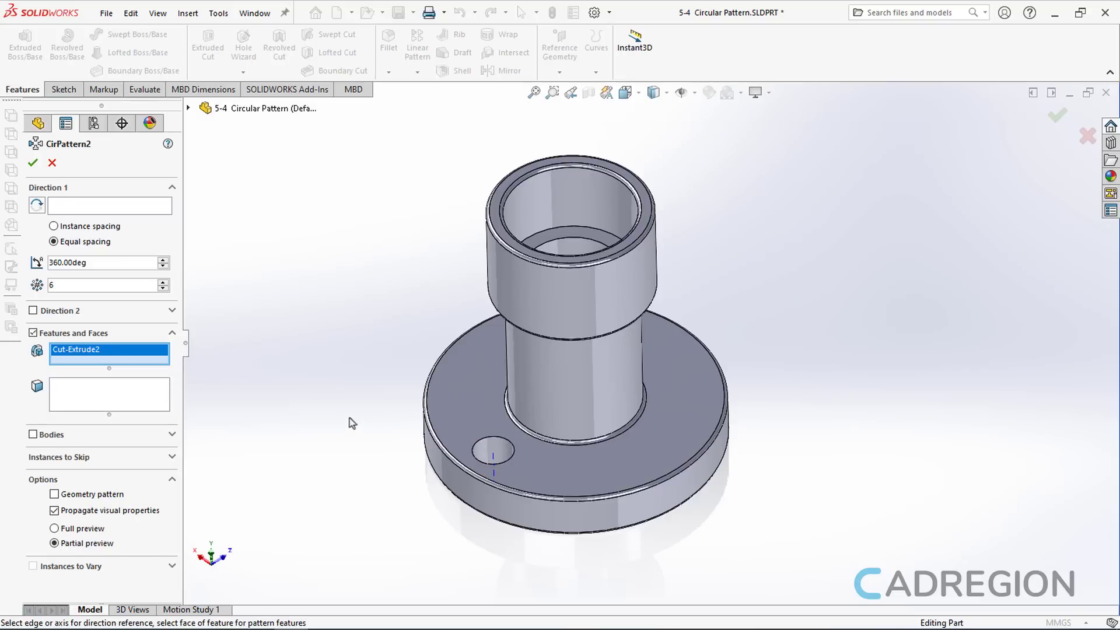
click(128, 204)
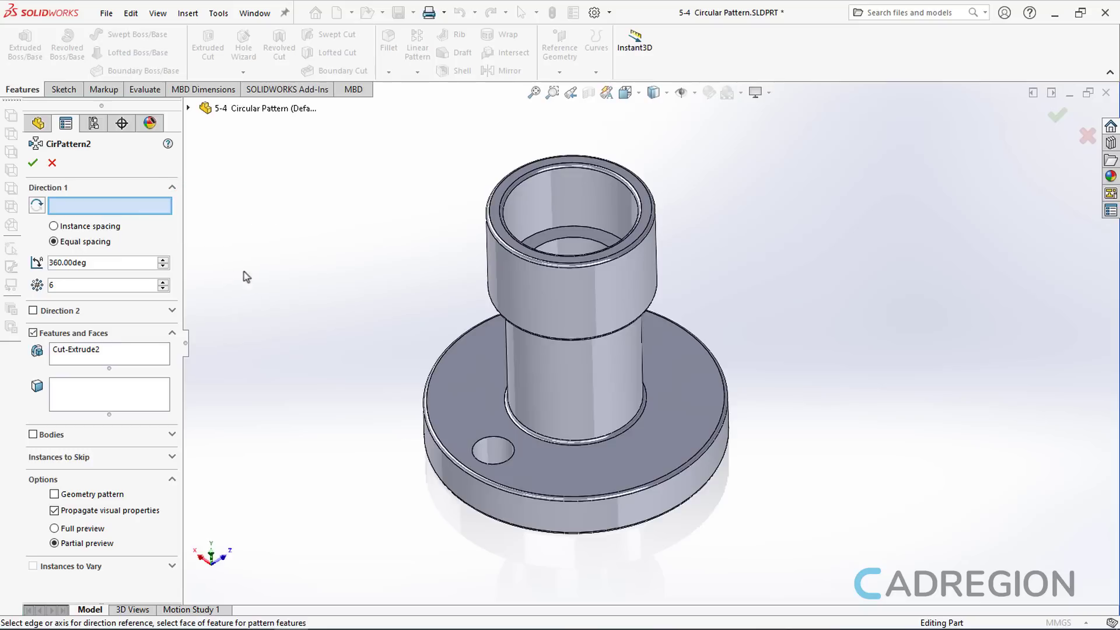
click(442, 483)
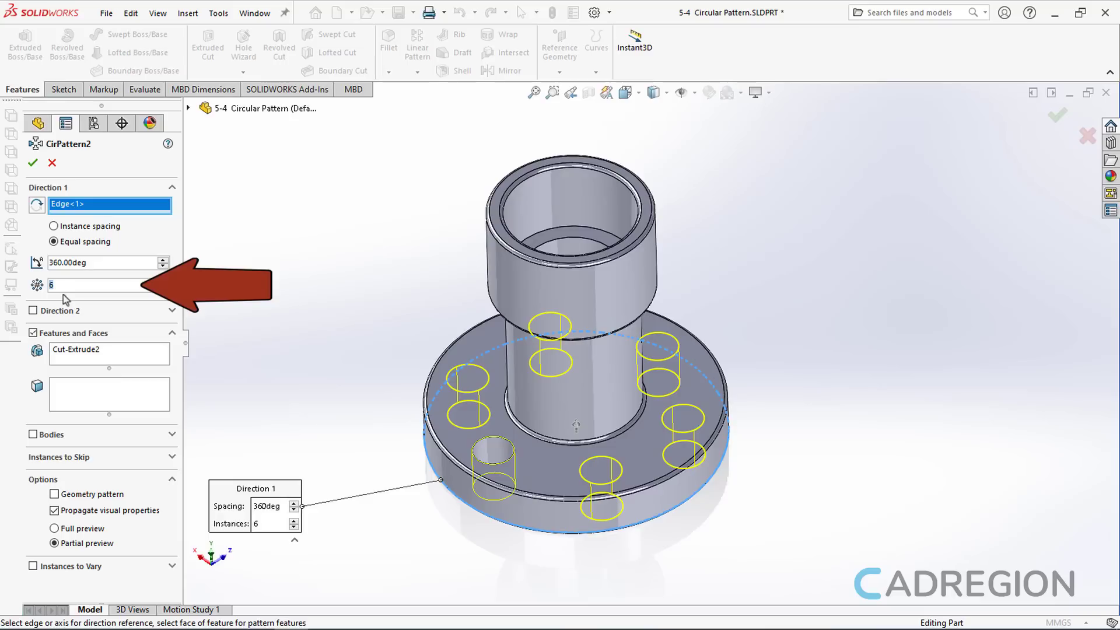
text(5)
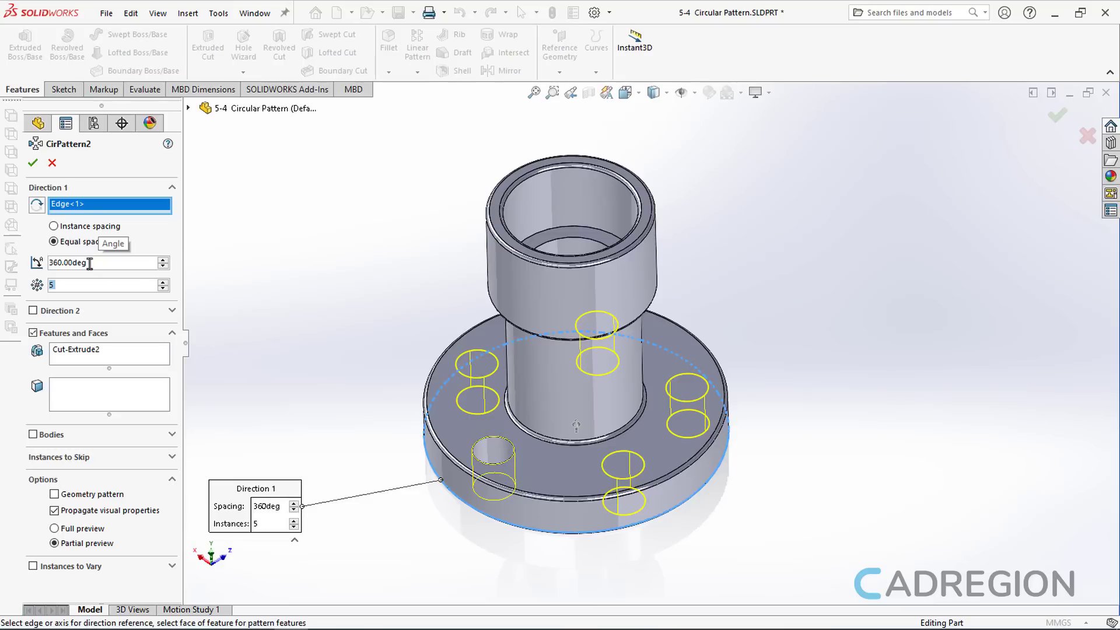
Try a 180-degree total pattern angle, reversing the pattern direction and switching it back
double_click(88, 263)
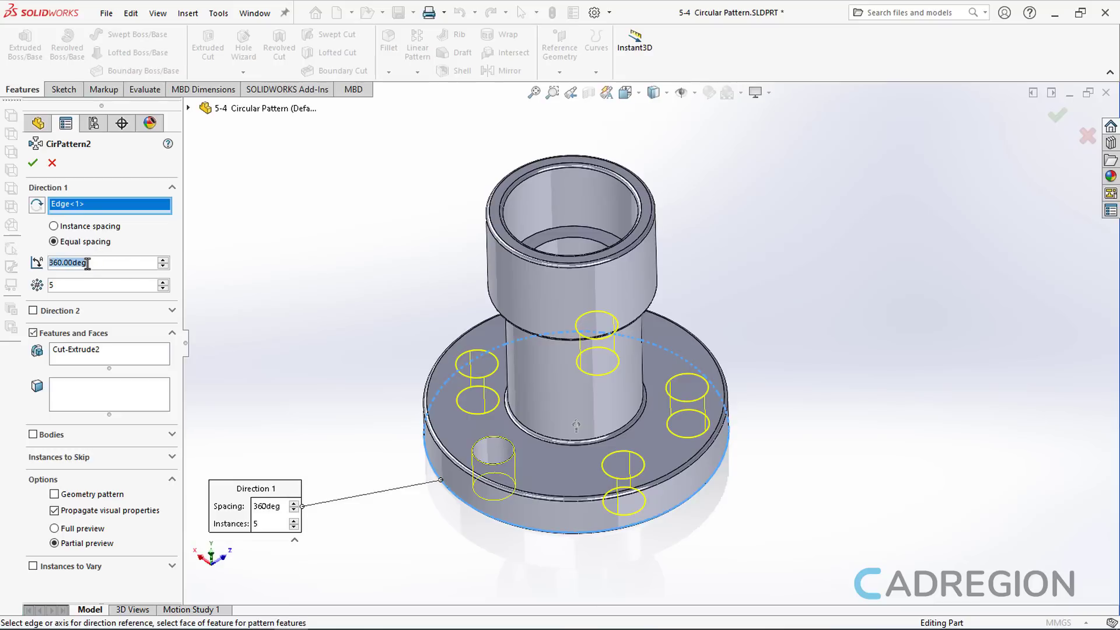
text(180)
key(Return)
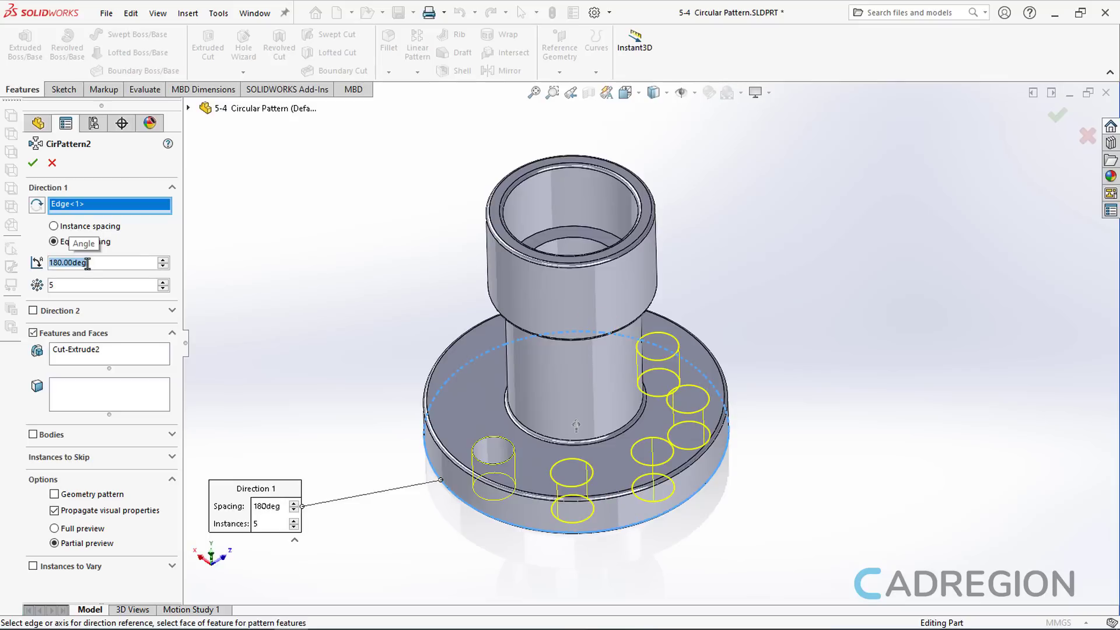
click(38, 209)
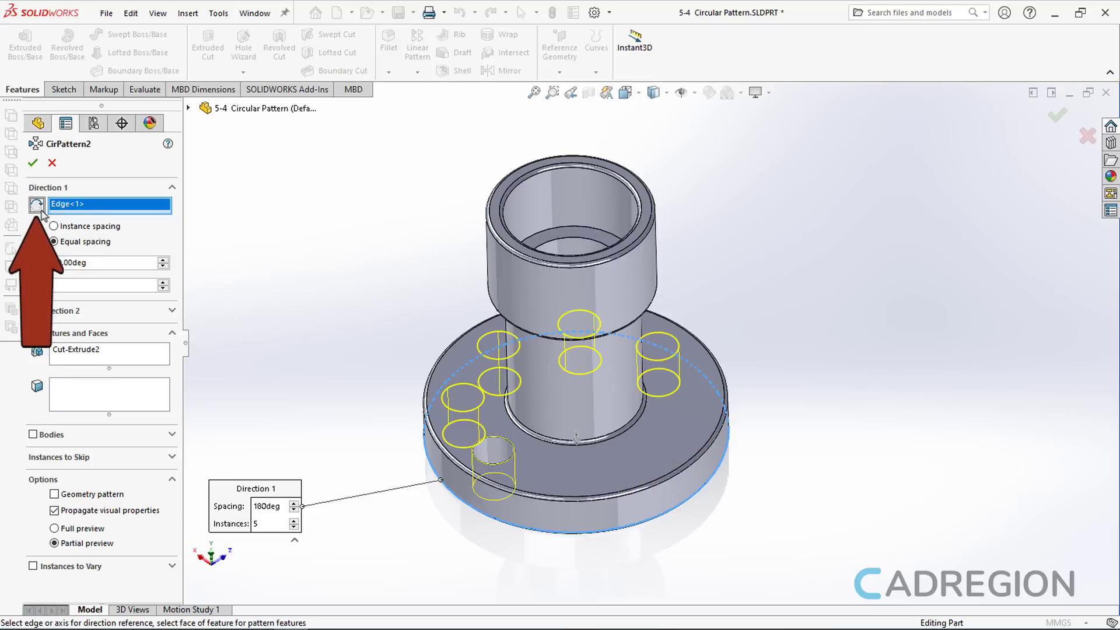
click(41, 212)
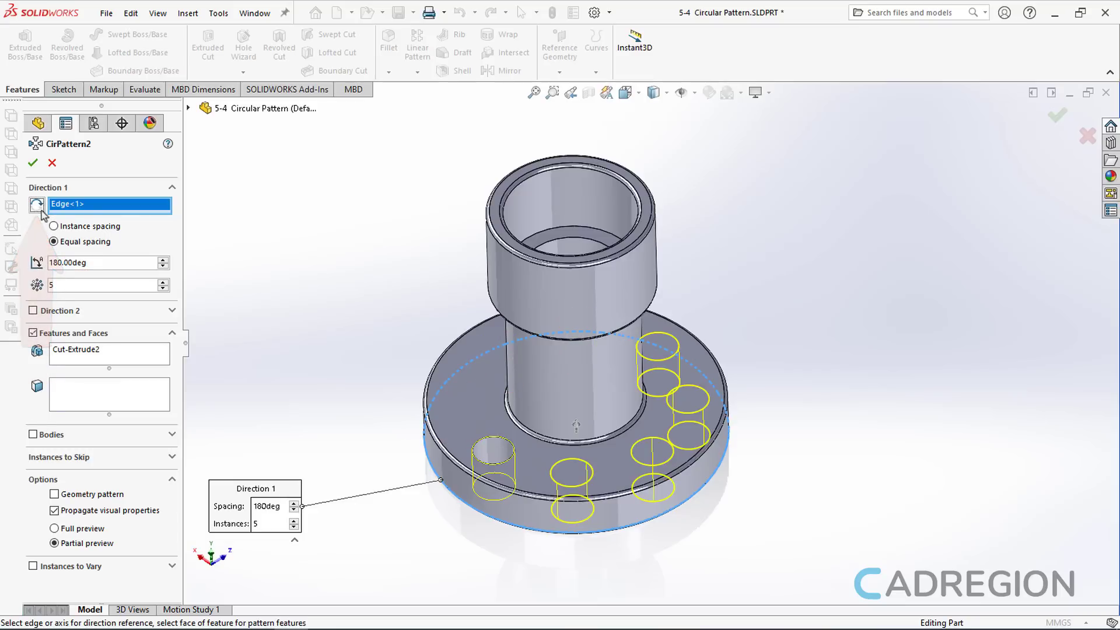
Set the total angle of the hole pattern to 360 degrees
double_click(94, 262)
text(360)
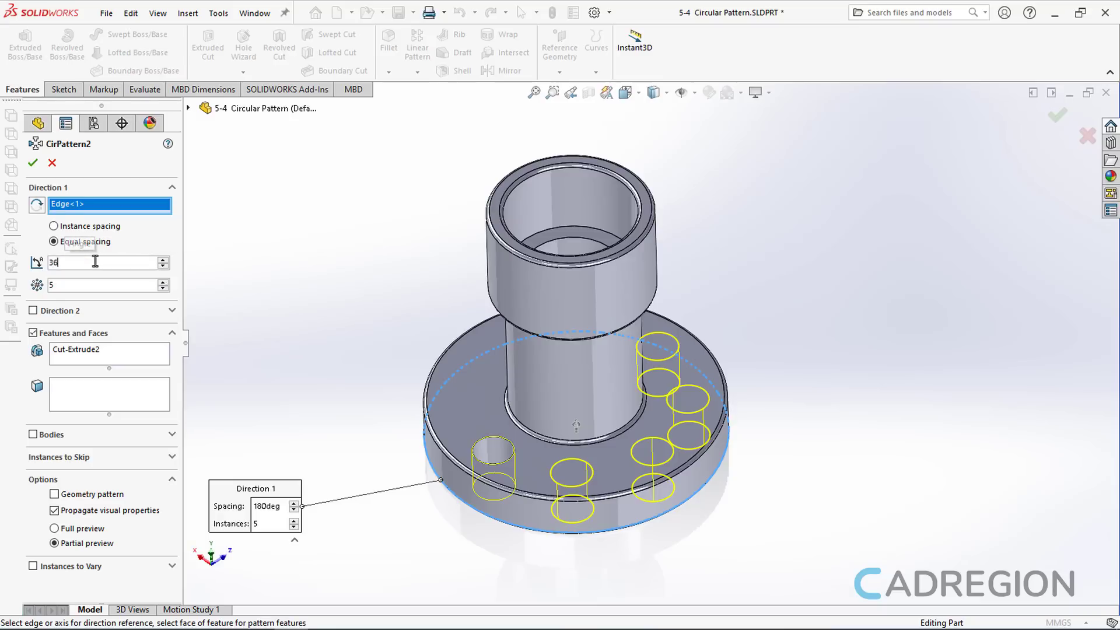
key(Return)
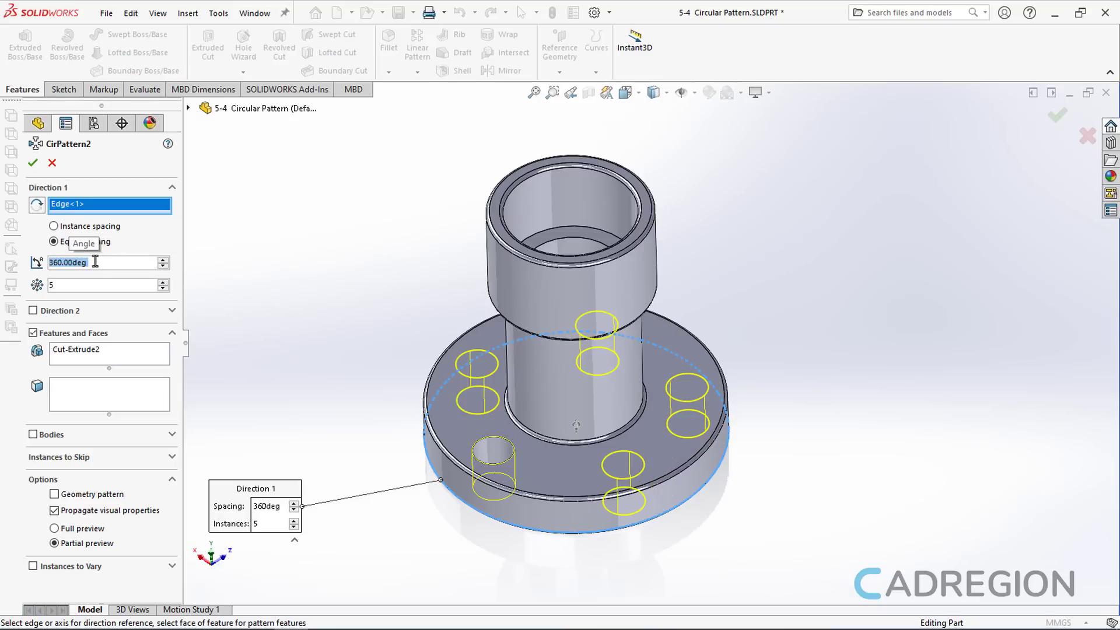
Try instance spacing for the hole pattern with 30 degrees between instances
click(54, 226)
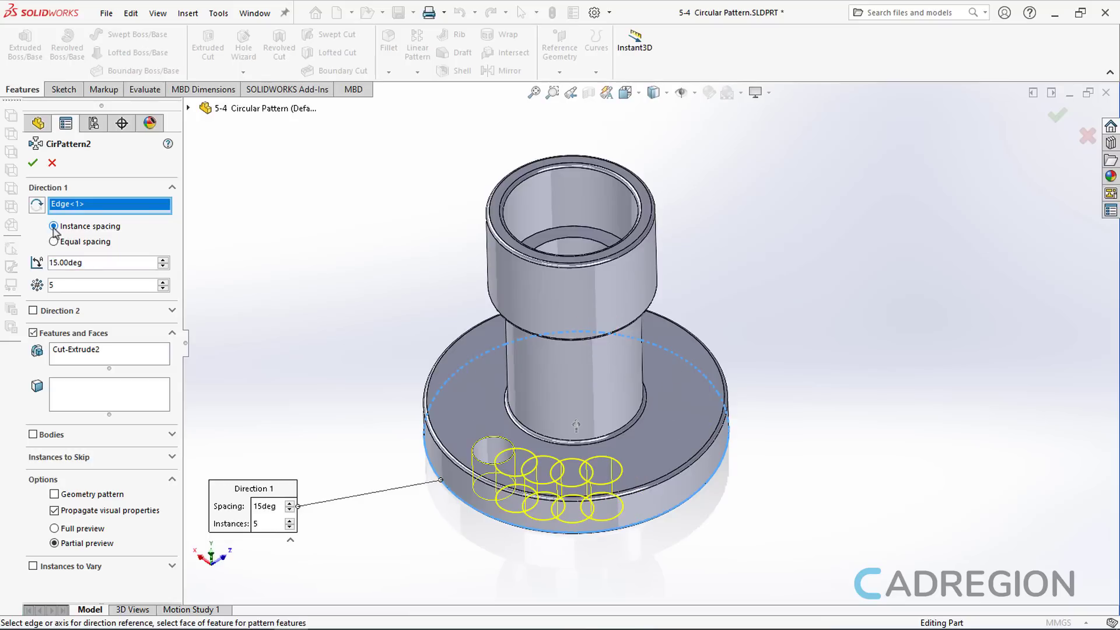
double_click(90, 262)
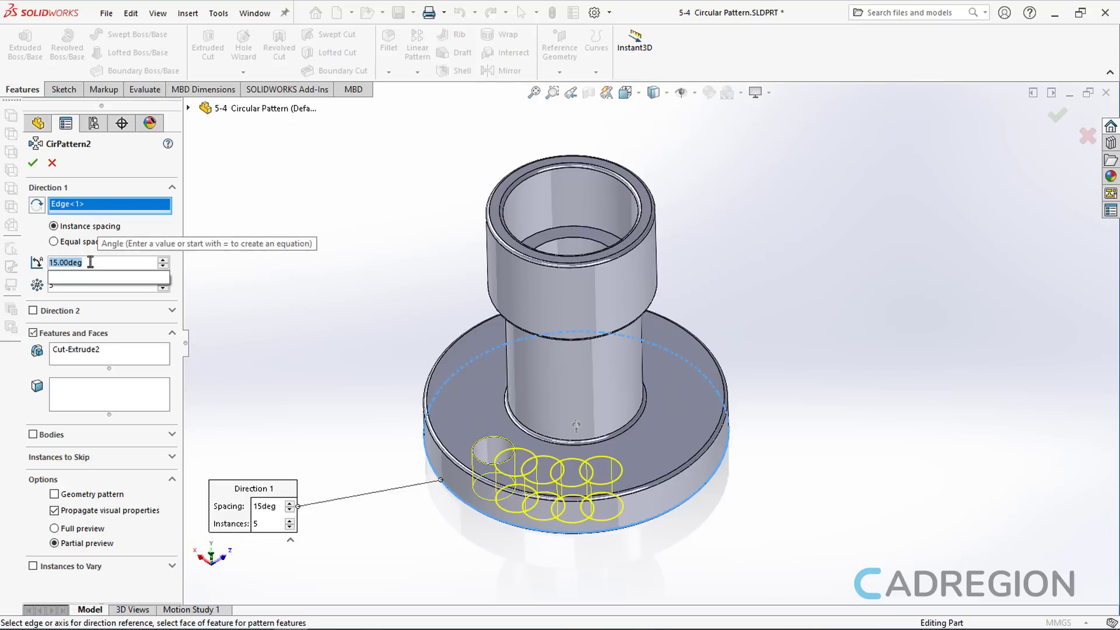
text(30)
key(Return)
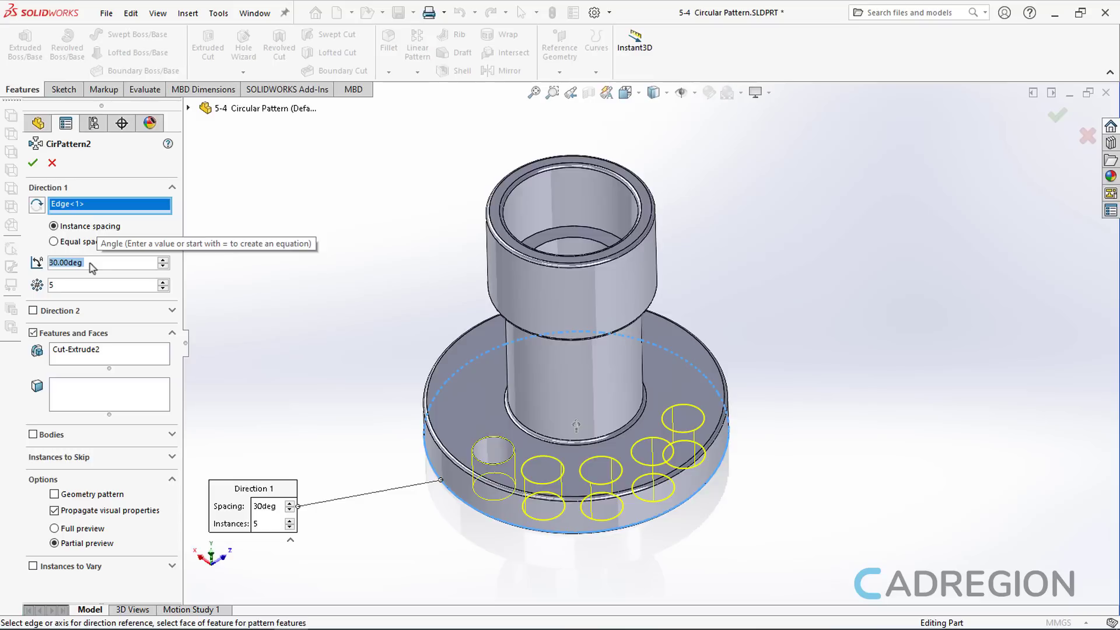
Try adding a second pattern direction with 3 instances and examine the hole layout from above
click(33, 310)
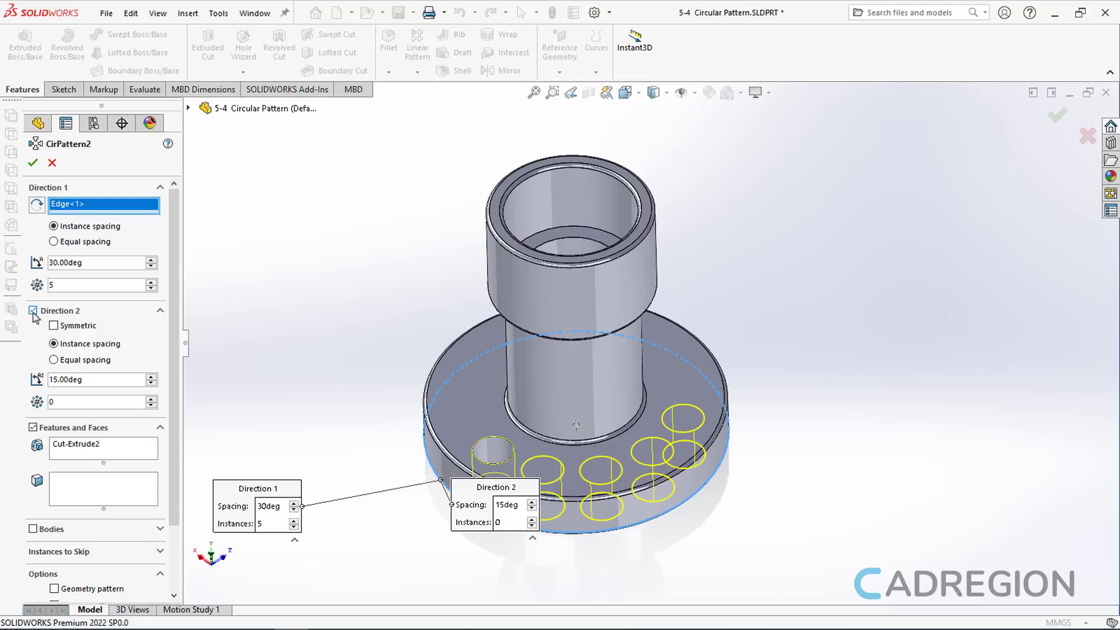
double_click(67, 401)
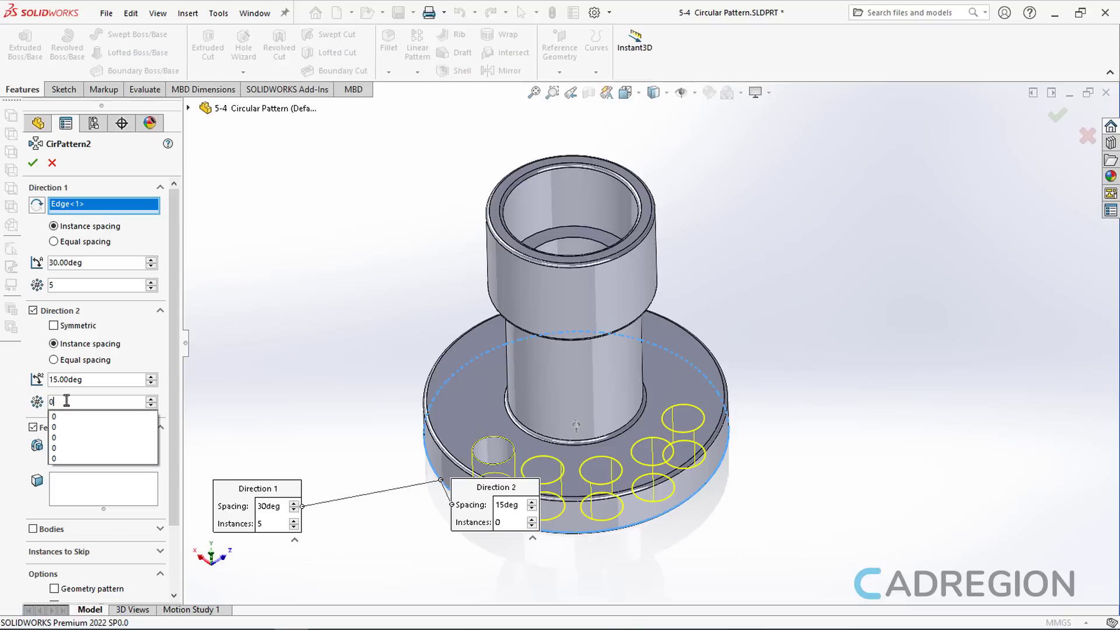
text(3)
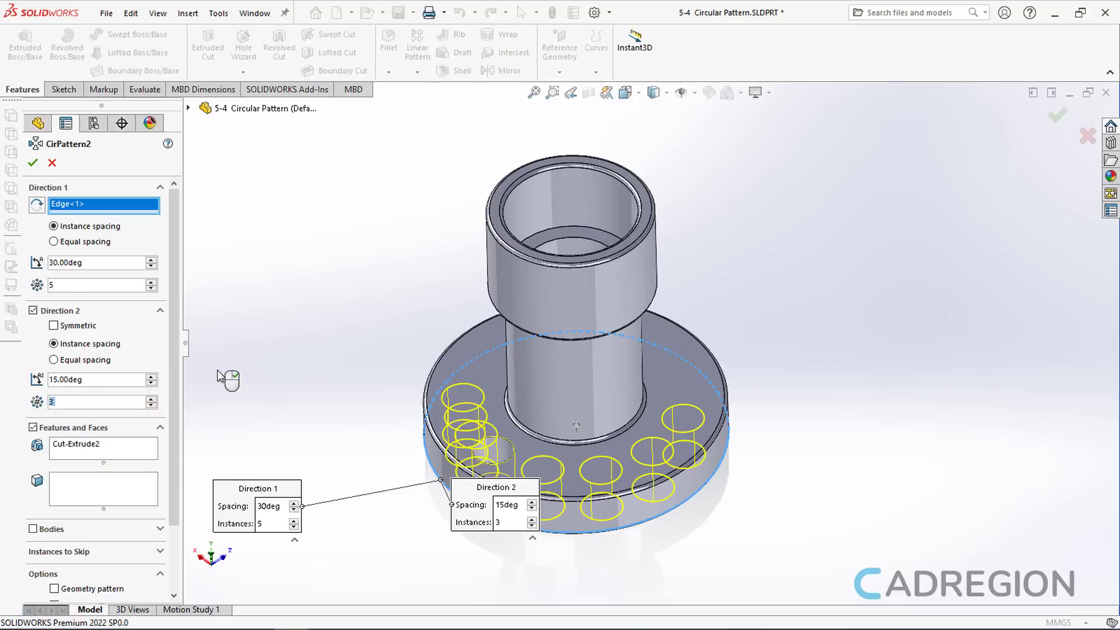
mouse_move(558, 136)
middle_down()
mouse_move(579, 175)
mouse_move(560, 279)
middle_up()
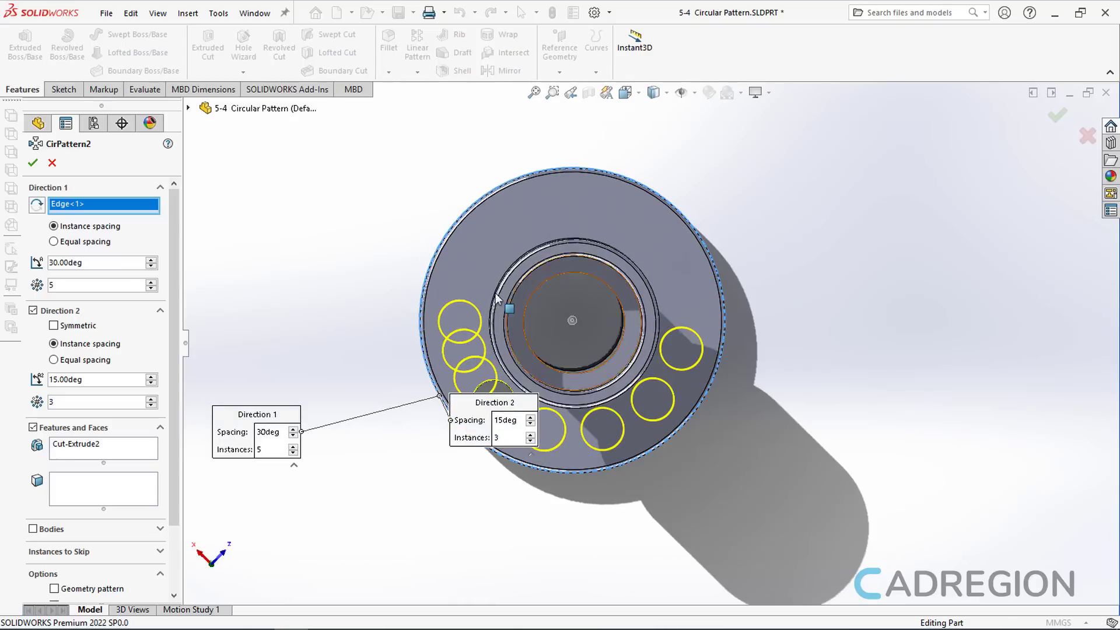
Turn off the second pattern direction and switch the first direction back to equal spacing
click(33, 311)
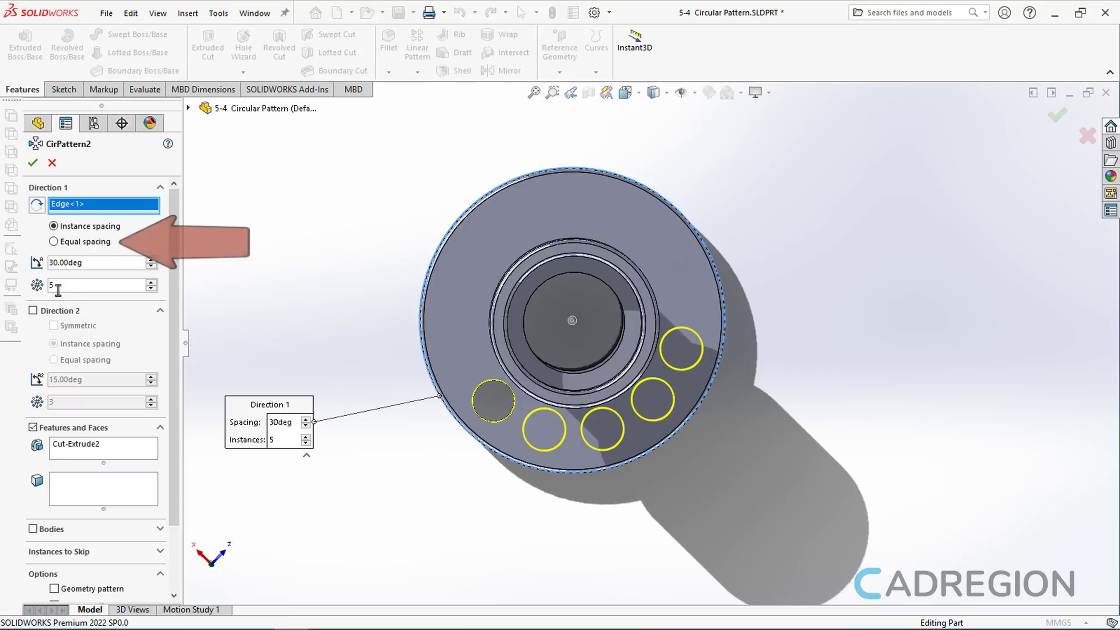
click(53, 243)
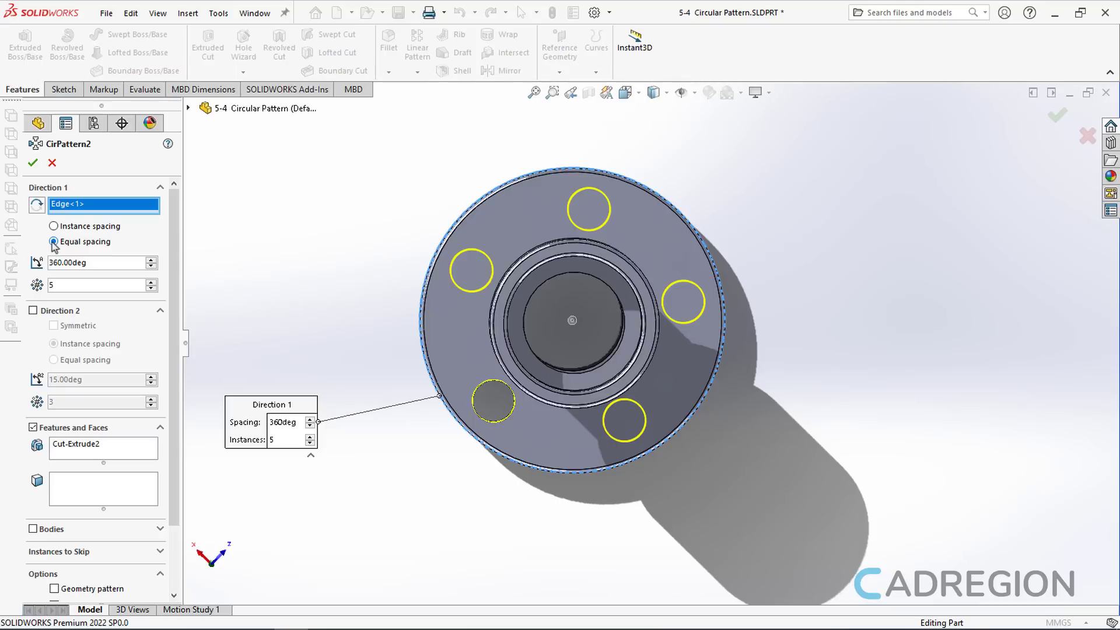
Try skipping the fifth hole instance of the circular pattern, and restore it
scroll(177, 296, down, 3)
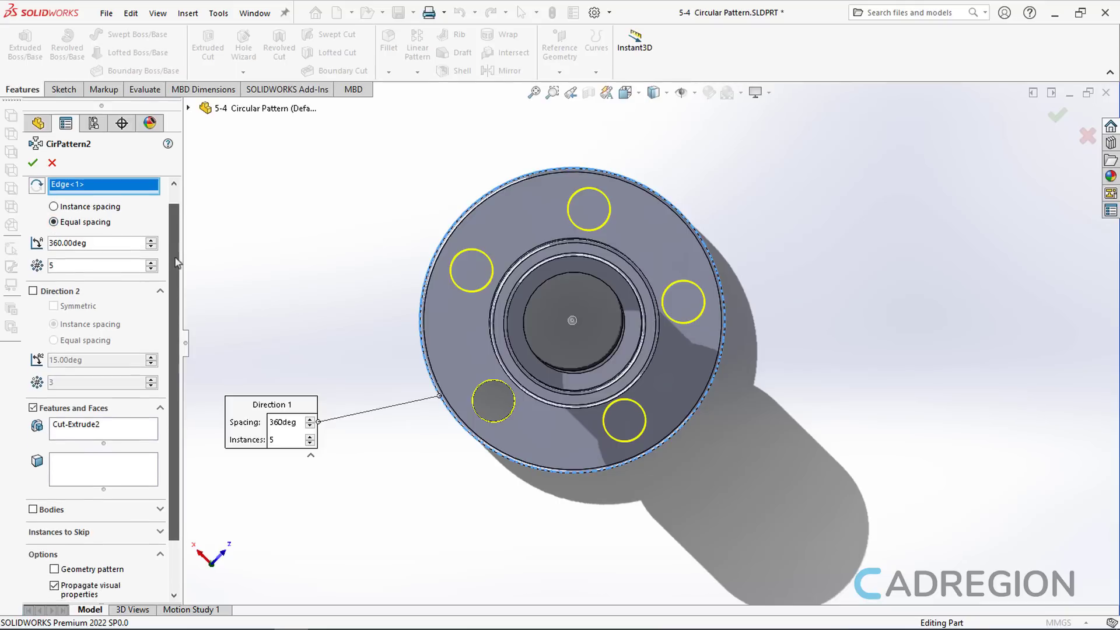
scroll(177, 296, down, 1)
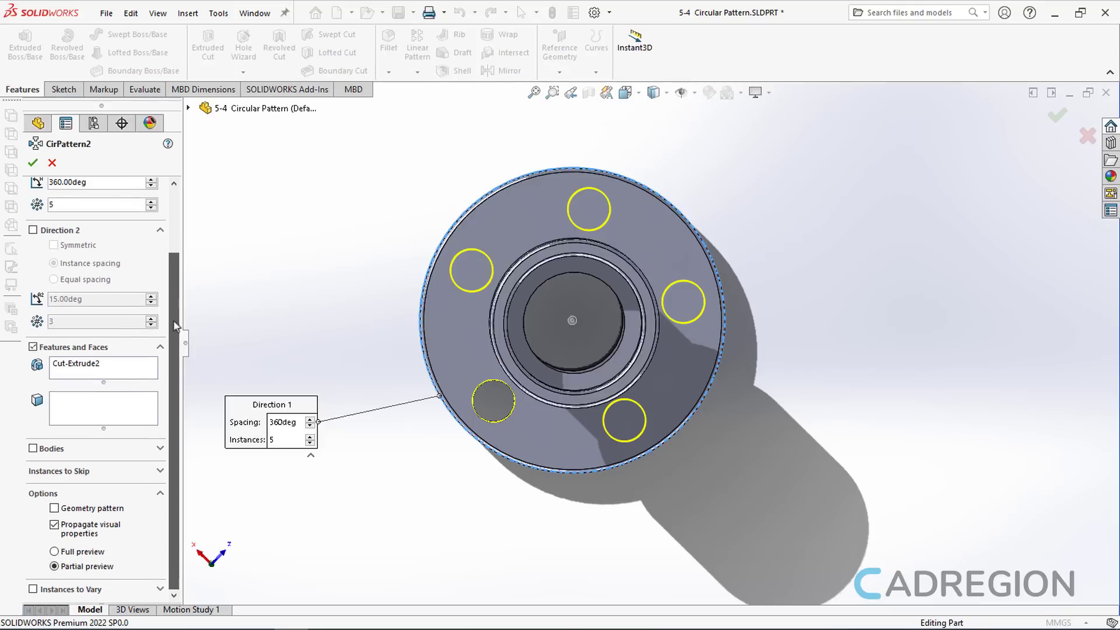
click(159, 471)
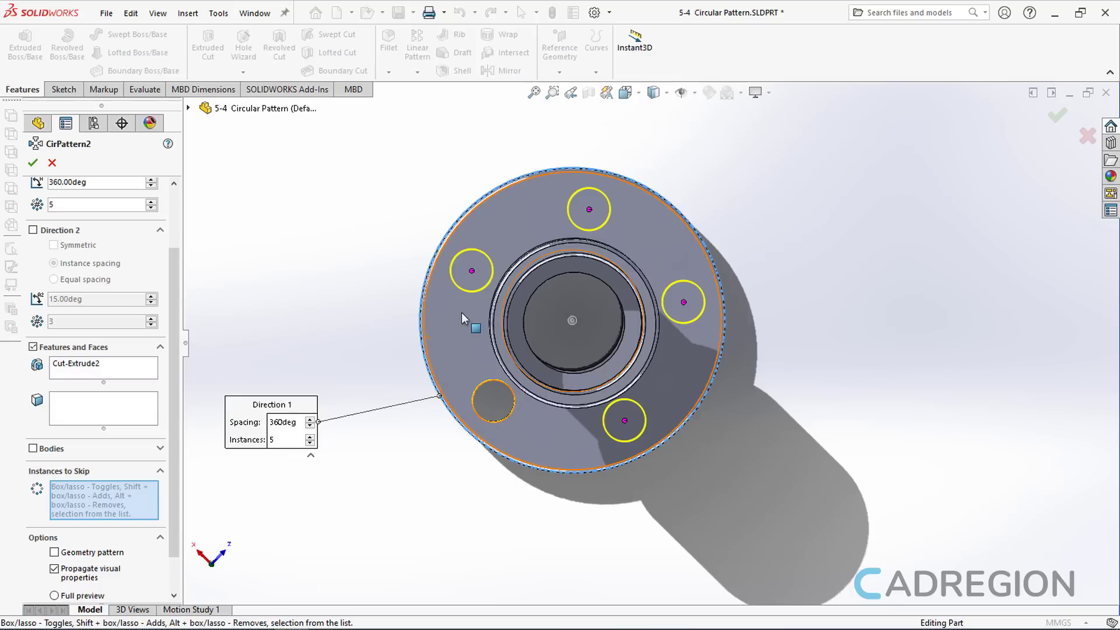
click(472, 272)
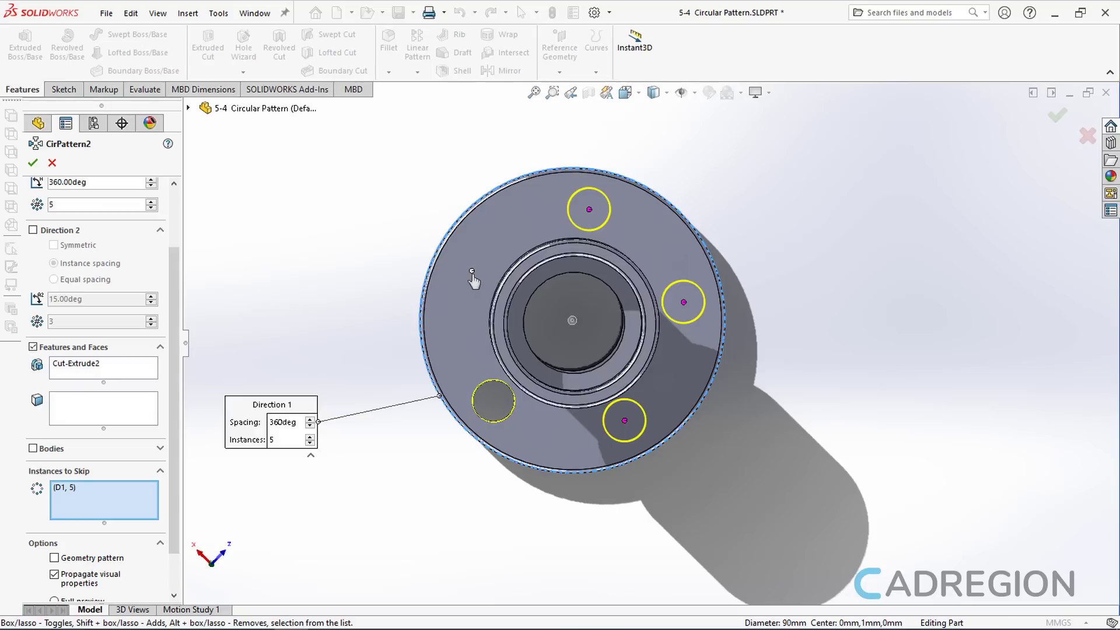
click(472, 271)
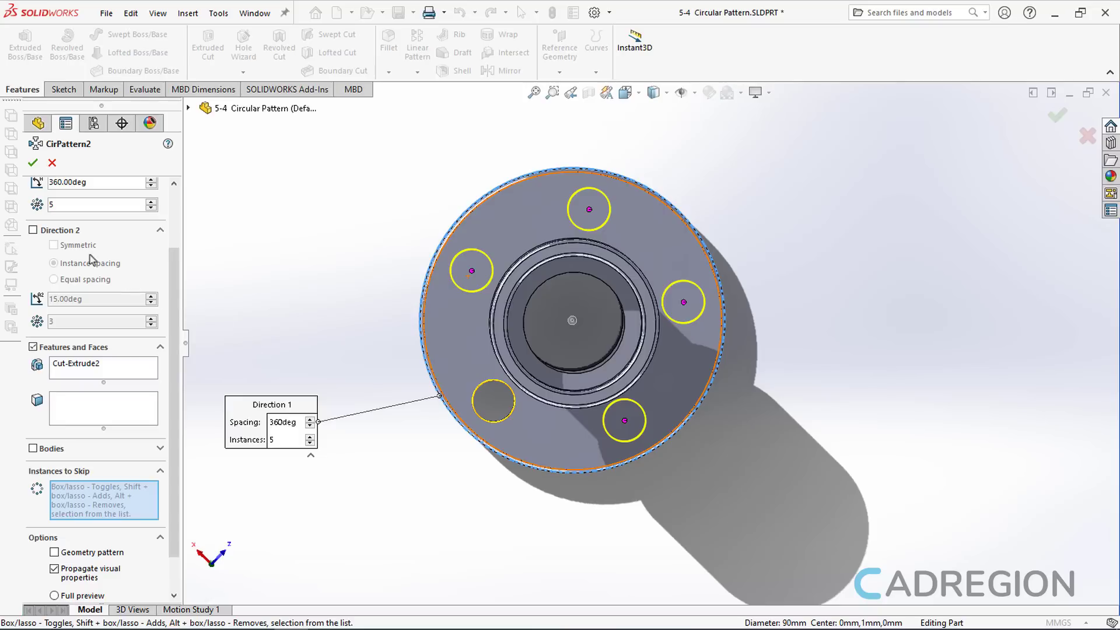
Accept the circular pattern of the flange holes
click(33, 163)
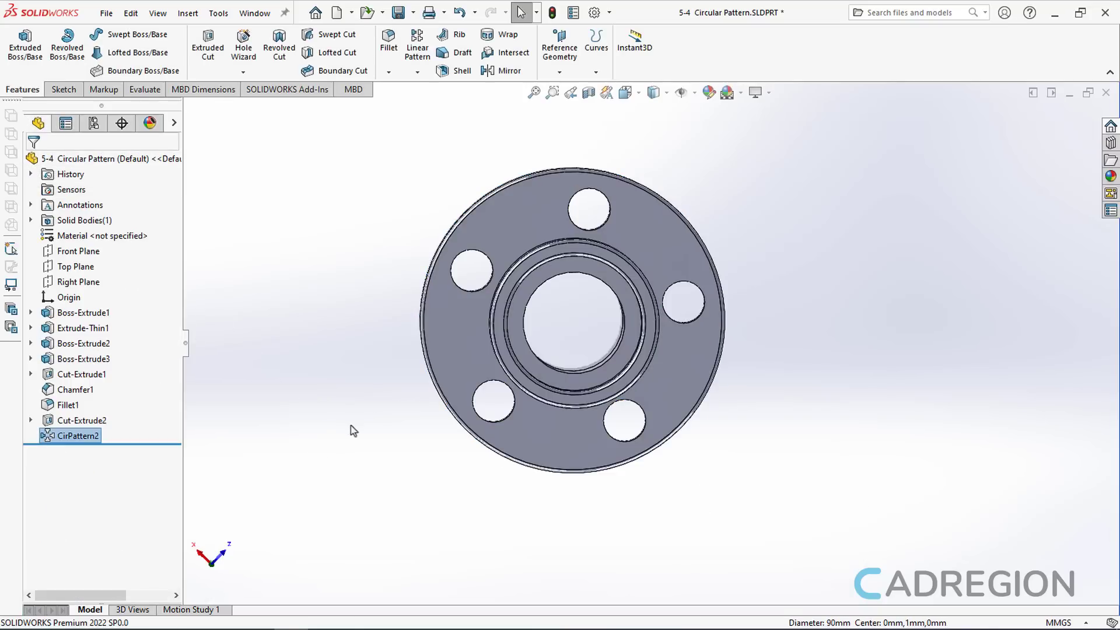
middle_drag(358, 375, 356, 269)
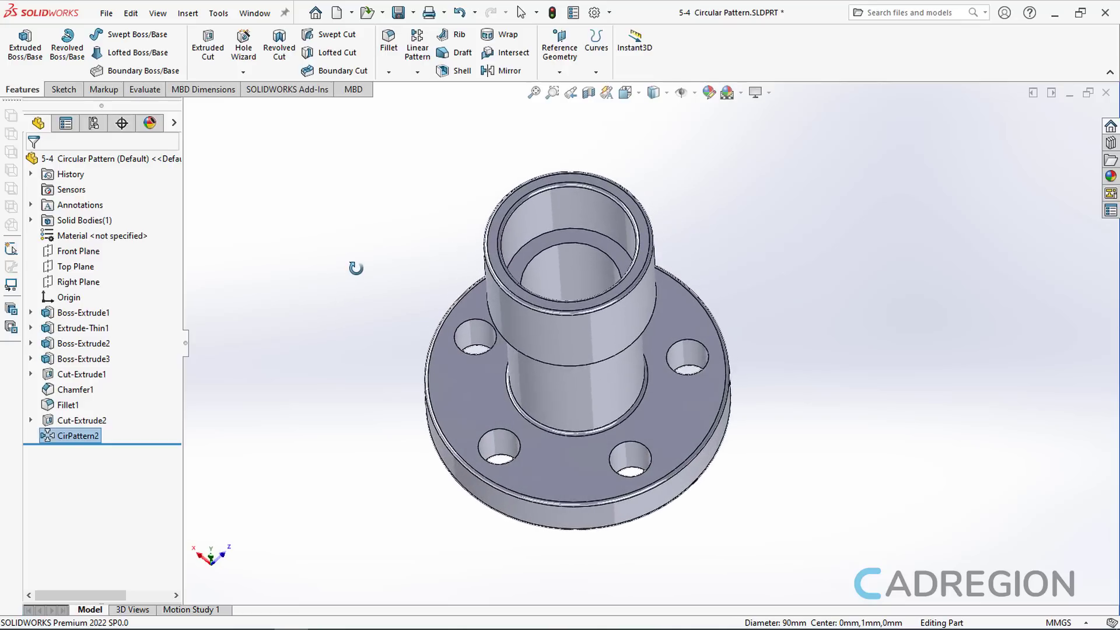
click(48, 437)
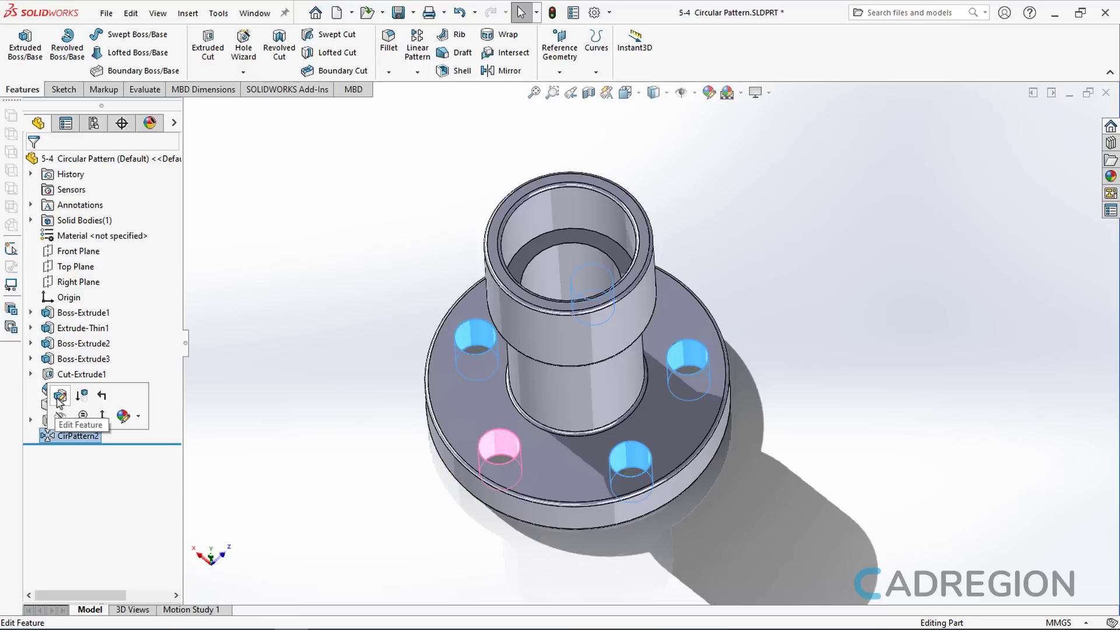
click(316, 378)
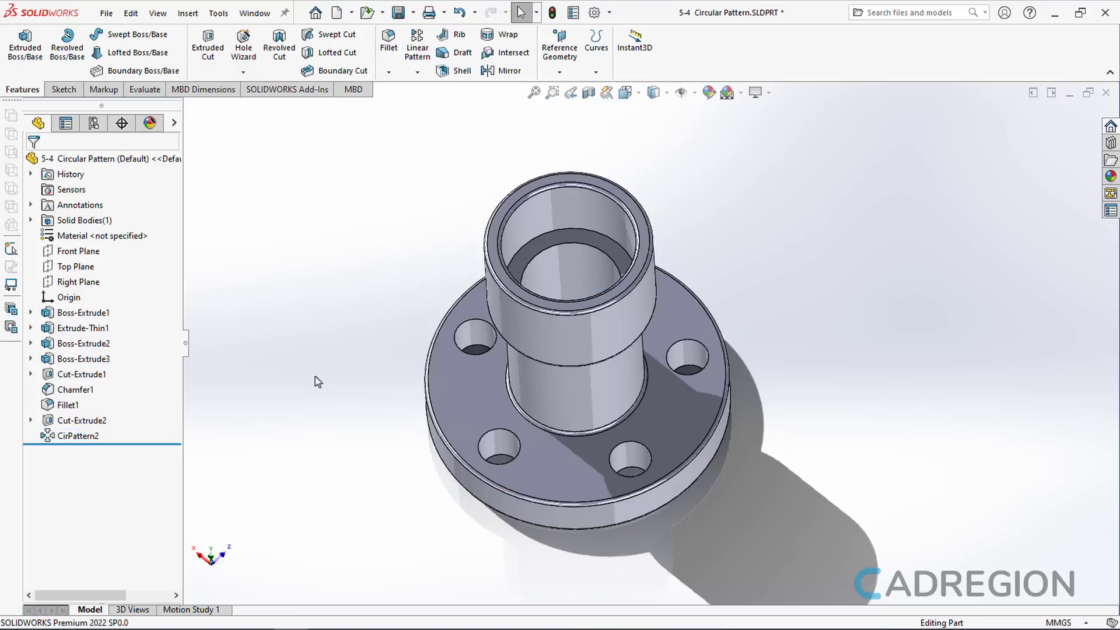